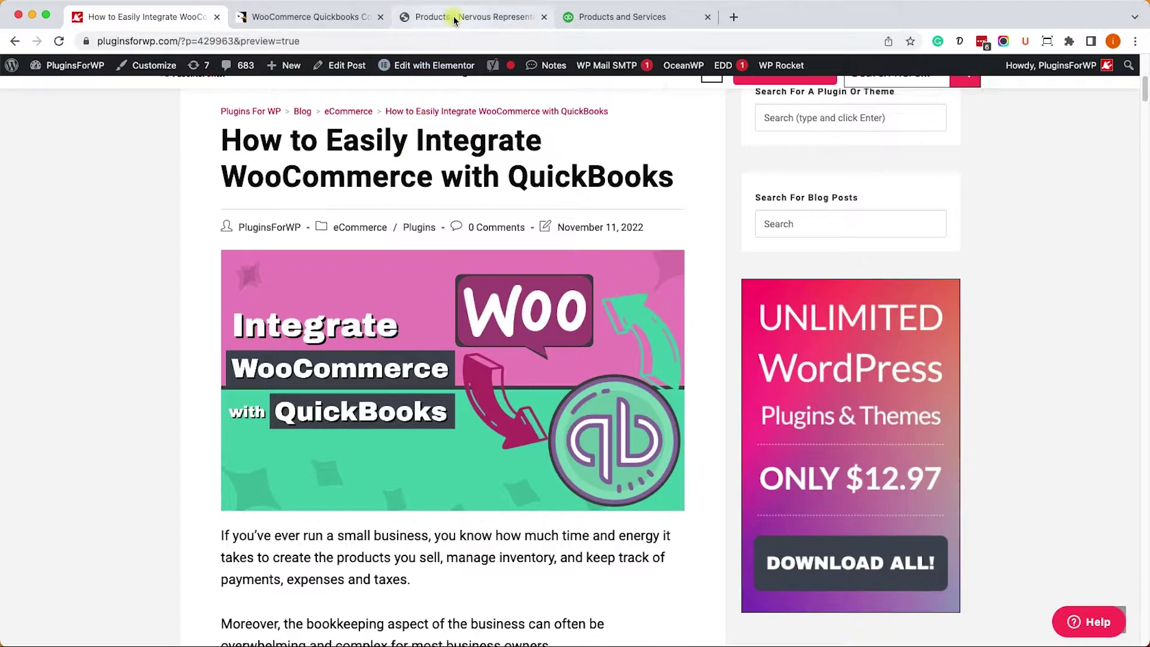
Compare the 18 WooCommerce store products with QuickBooks' list of only Hours and Services.
left_click(453, 17)
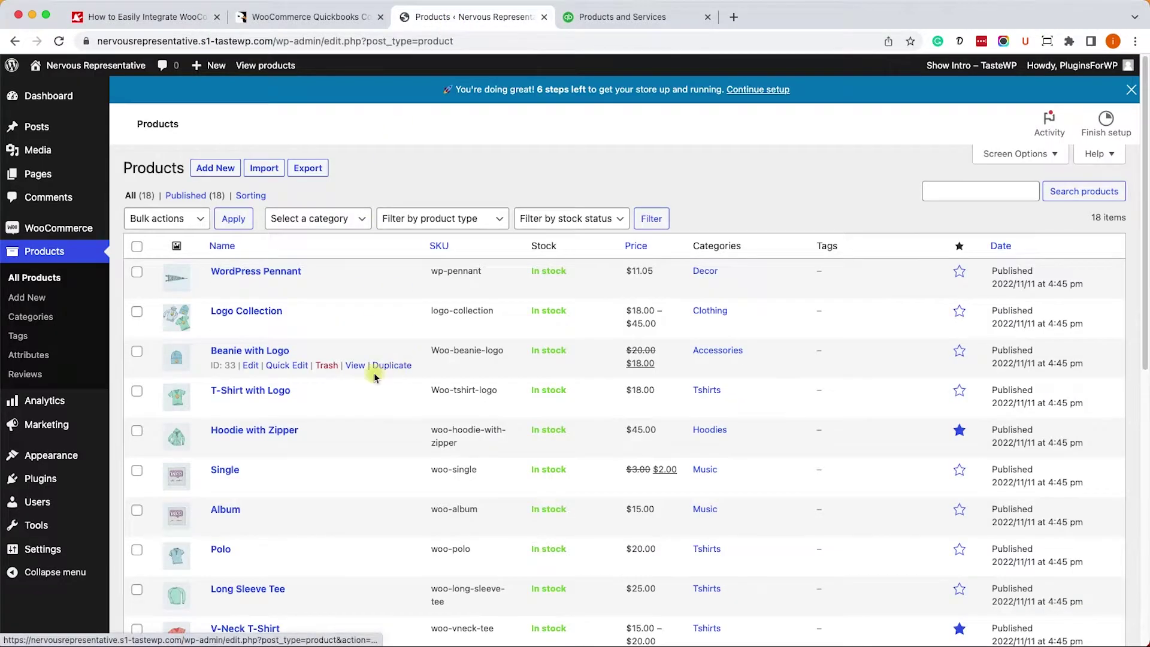
scroll(372, 377, "down", 2)
scroll(374, 419, "down", 4)
scroll(383, 464, "up", 5)
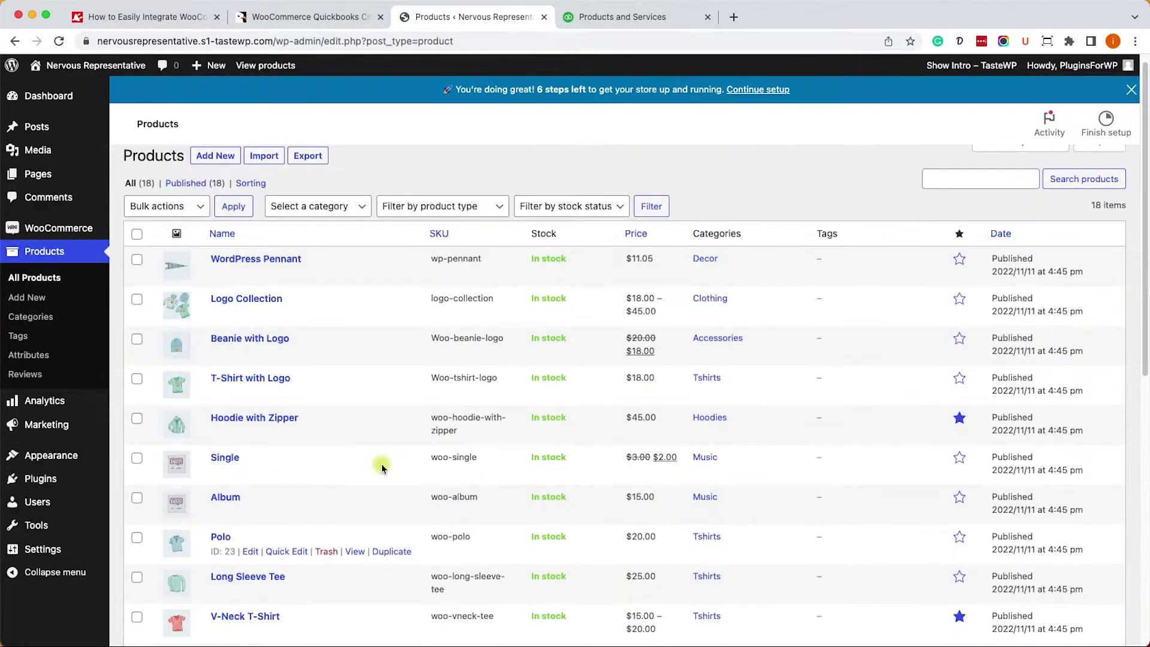
left_click(623, 17)
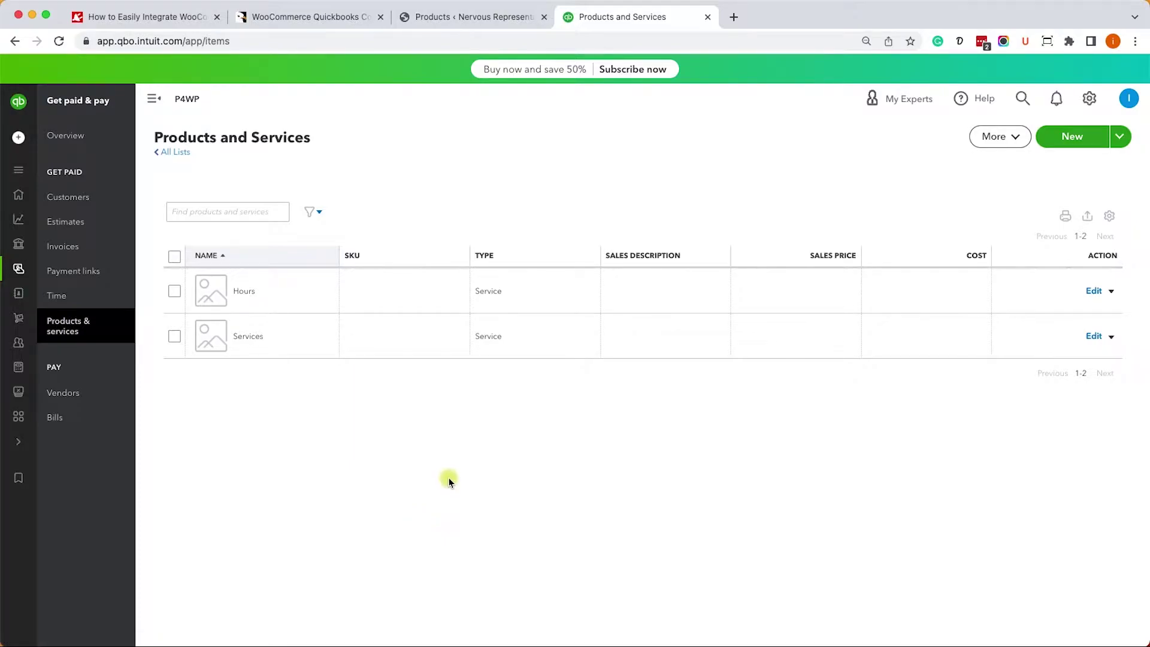
Read the blog down to the WooCommerce QuickBooks Connector section and view its CodeCanyon page.
left_click(171, 22)
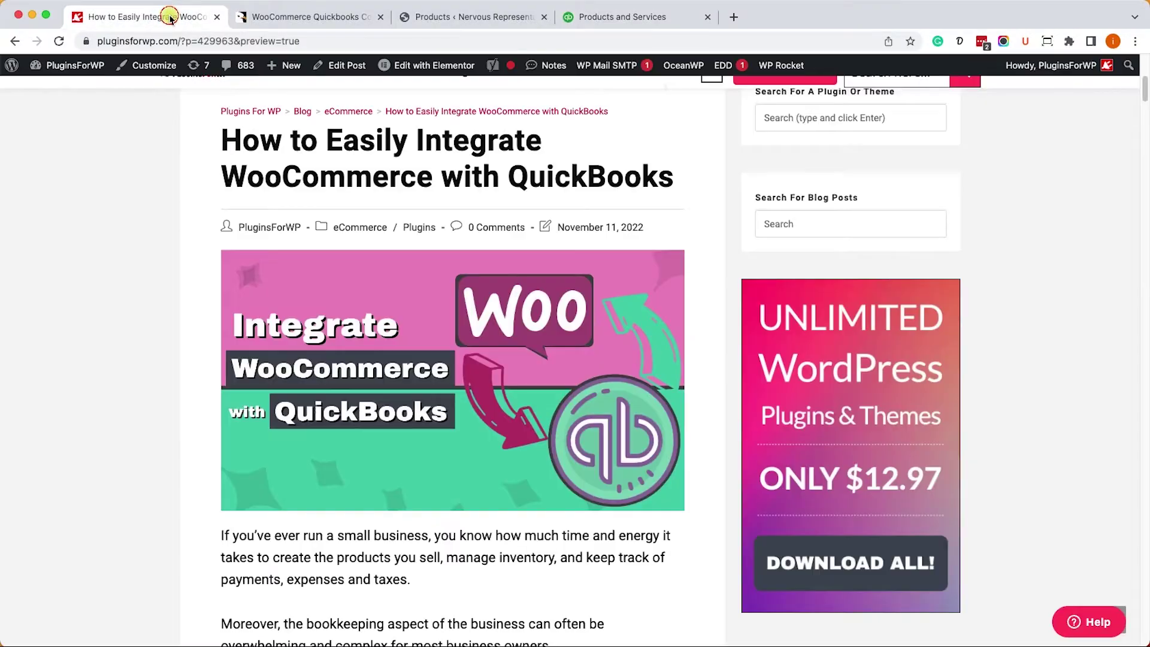
scroll(464, 370, "down", 20)
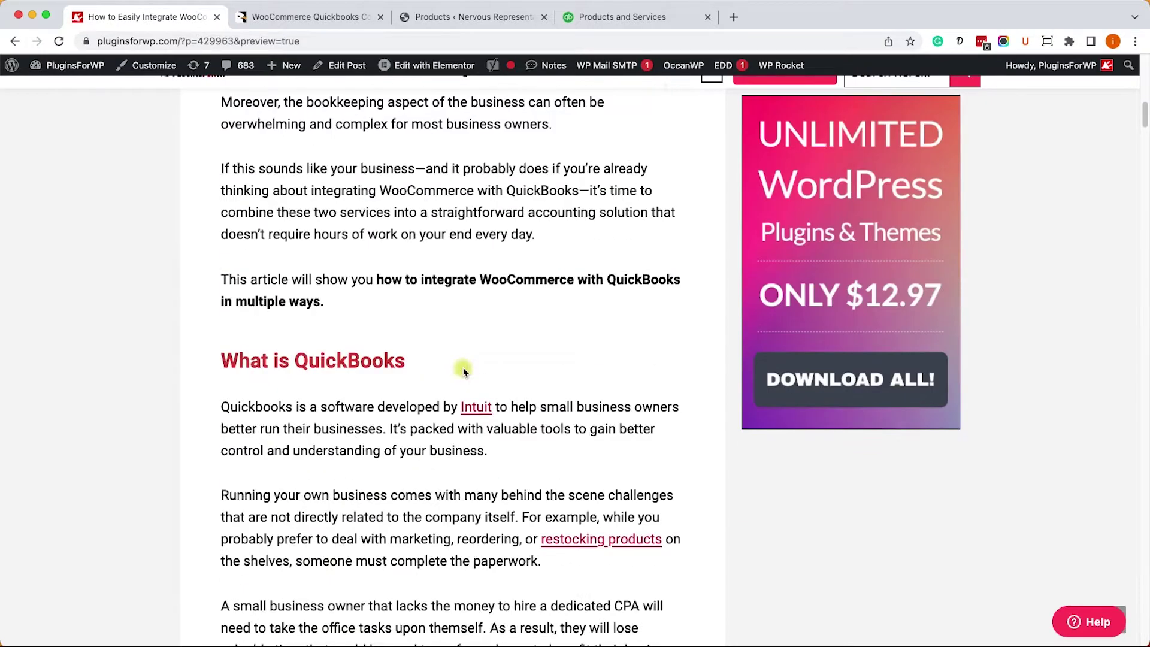
scroll(465, 373, "down", 20)
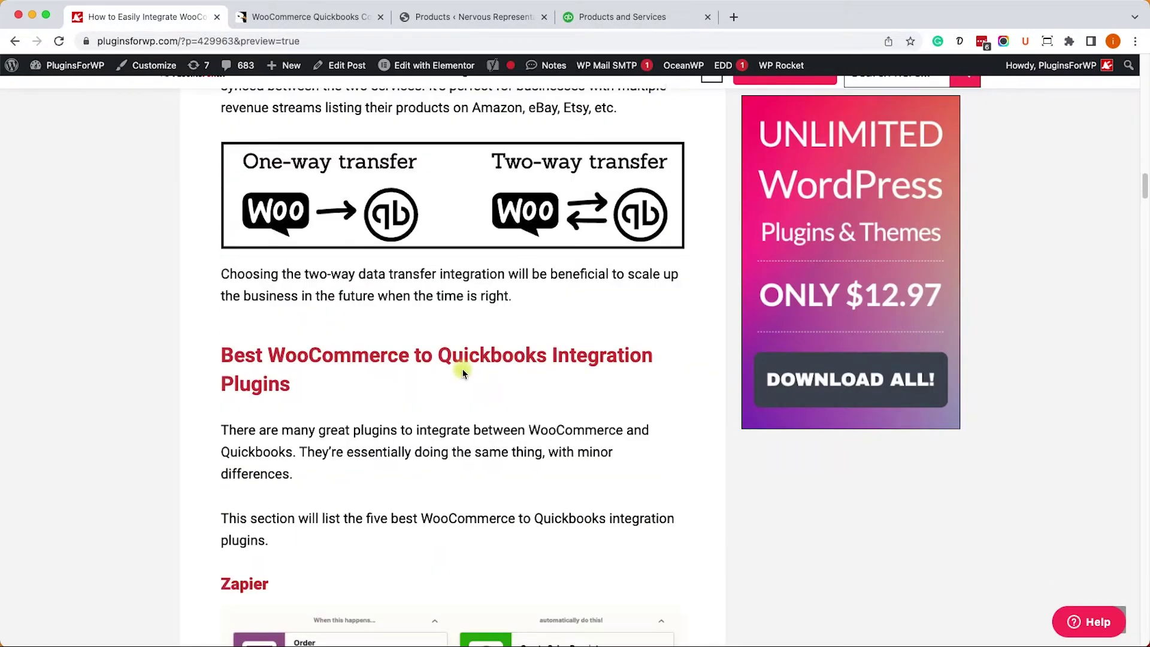
scroll(463, 373, "down", 20)
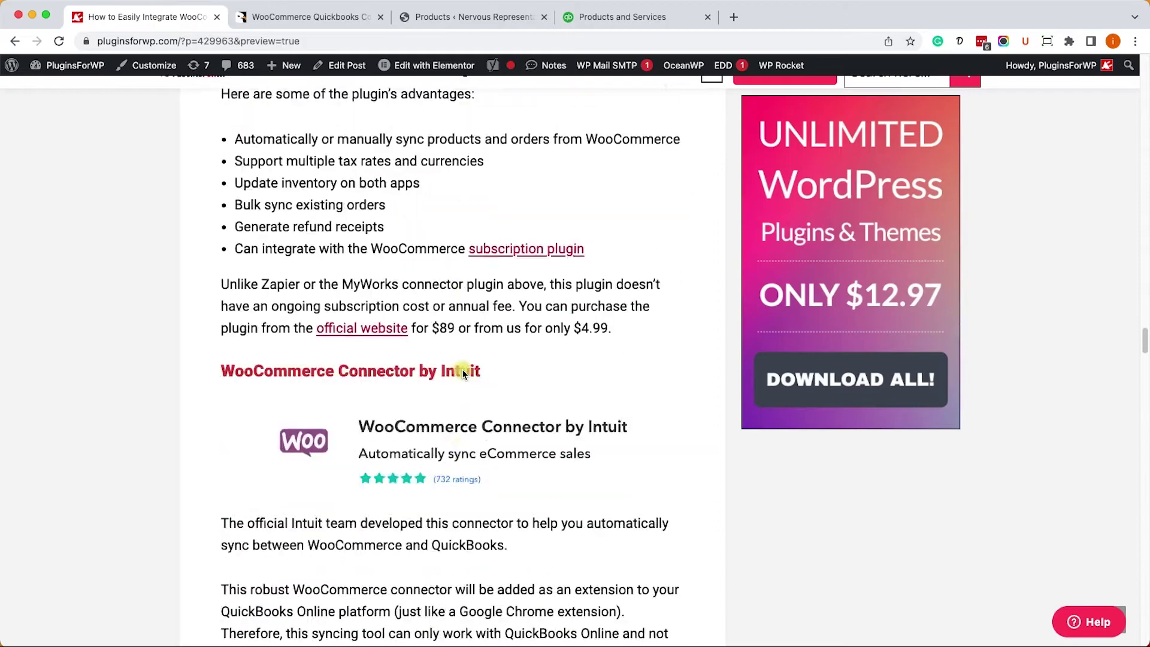
scroll(462, 374, "down", 1)
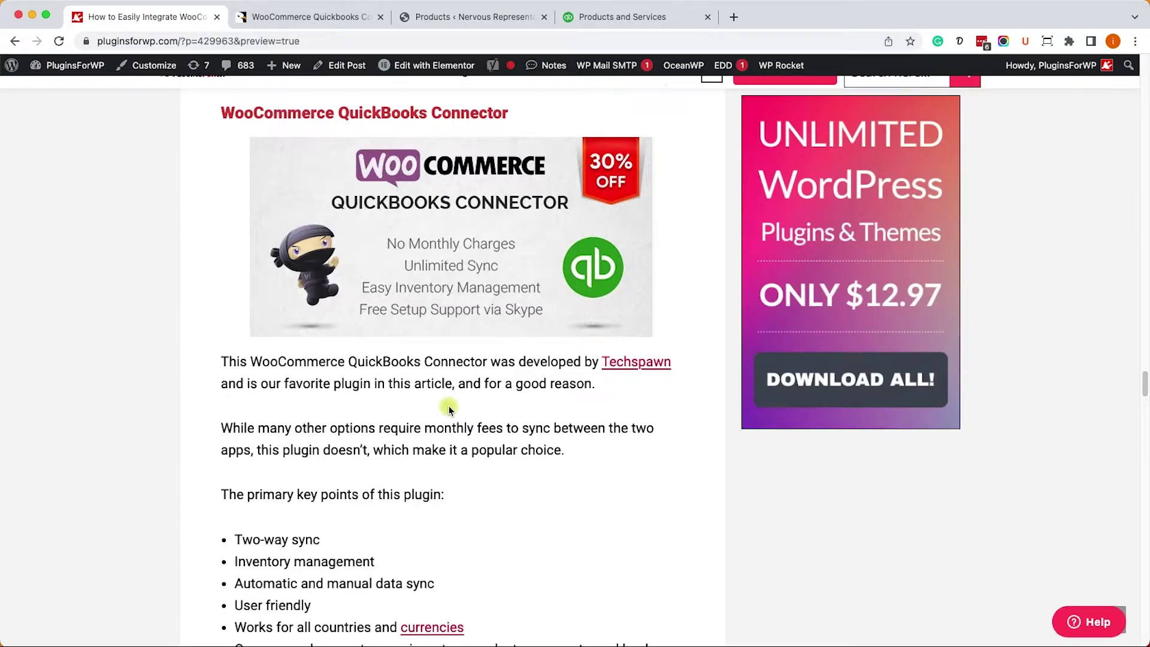
left_click(342, 15)
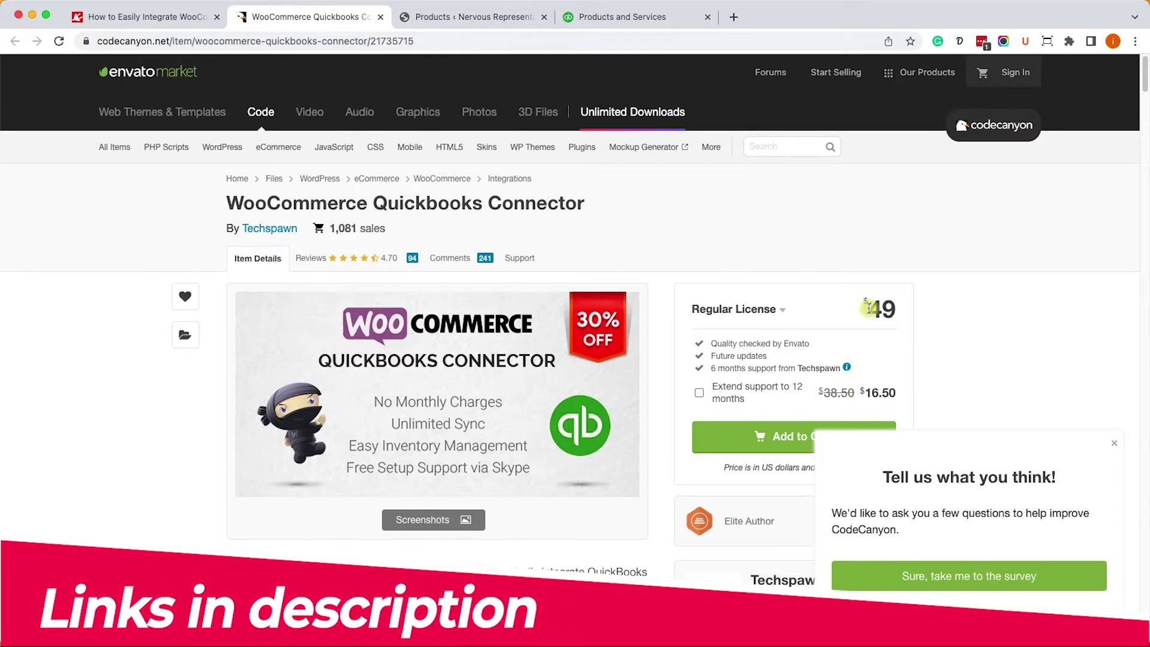
Leave the $49 Regular License listing for the store's 18-item WooCommerce Products list.
left_click(471, 19)
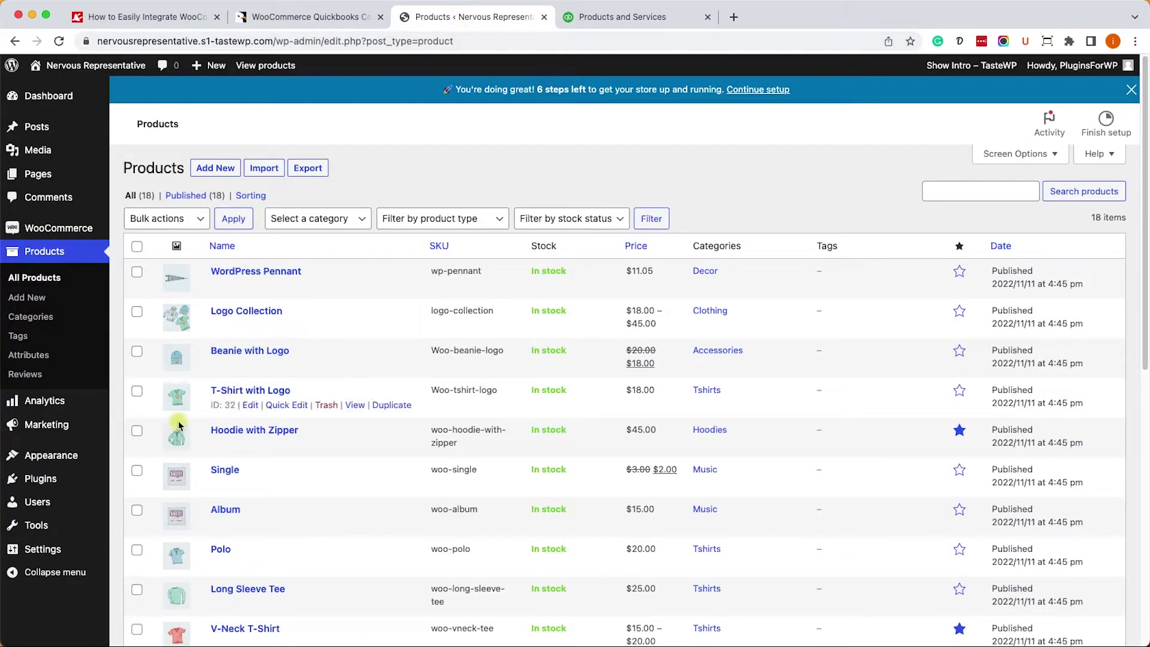
Upload and install WOO-QB-Connector 2.zip through Plugins > Add New > Upload Plugin.
mouse_move(68, 478)
left_click(133, 501)
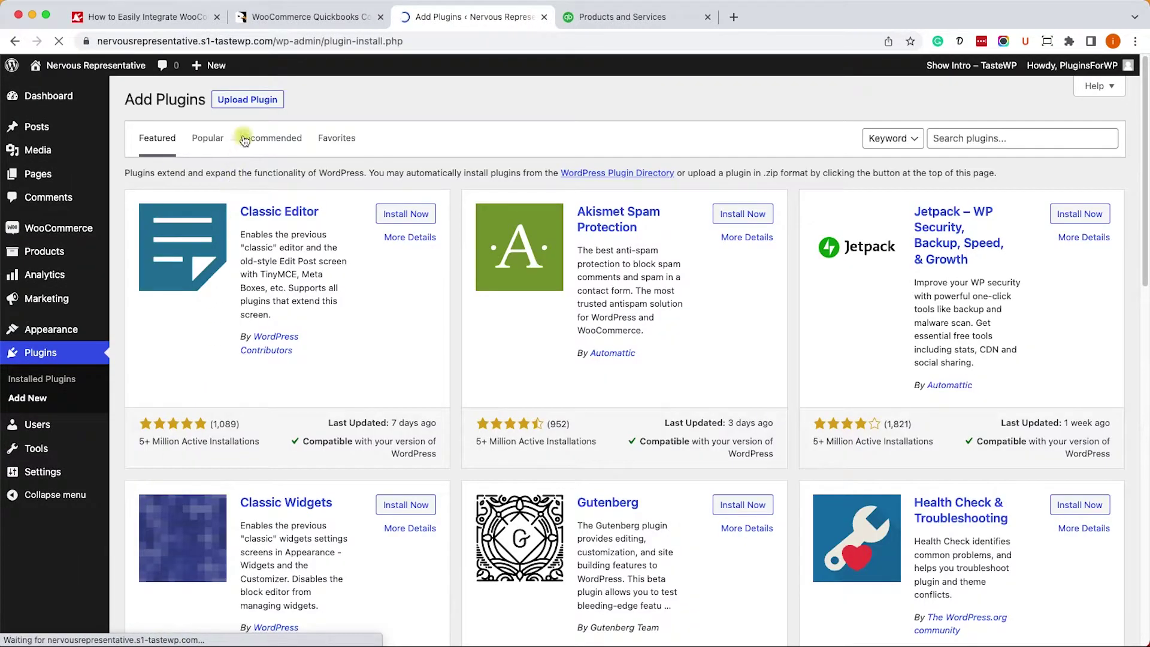
left_click(252, 102)
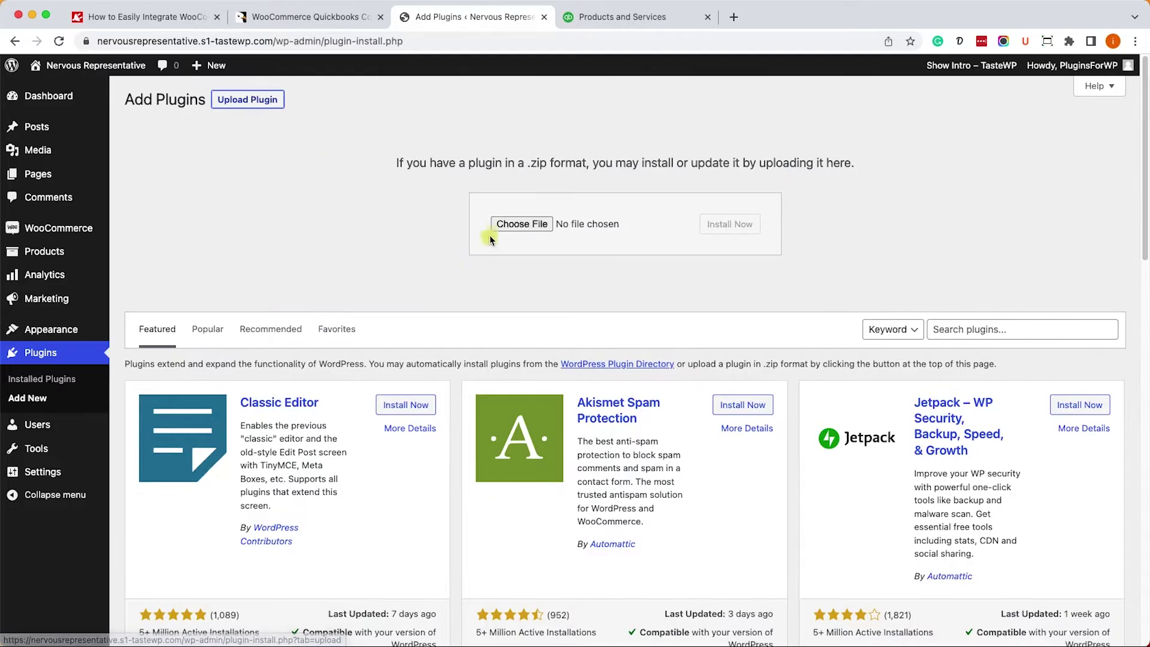
left_click(499, 225)
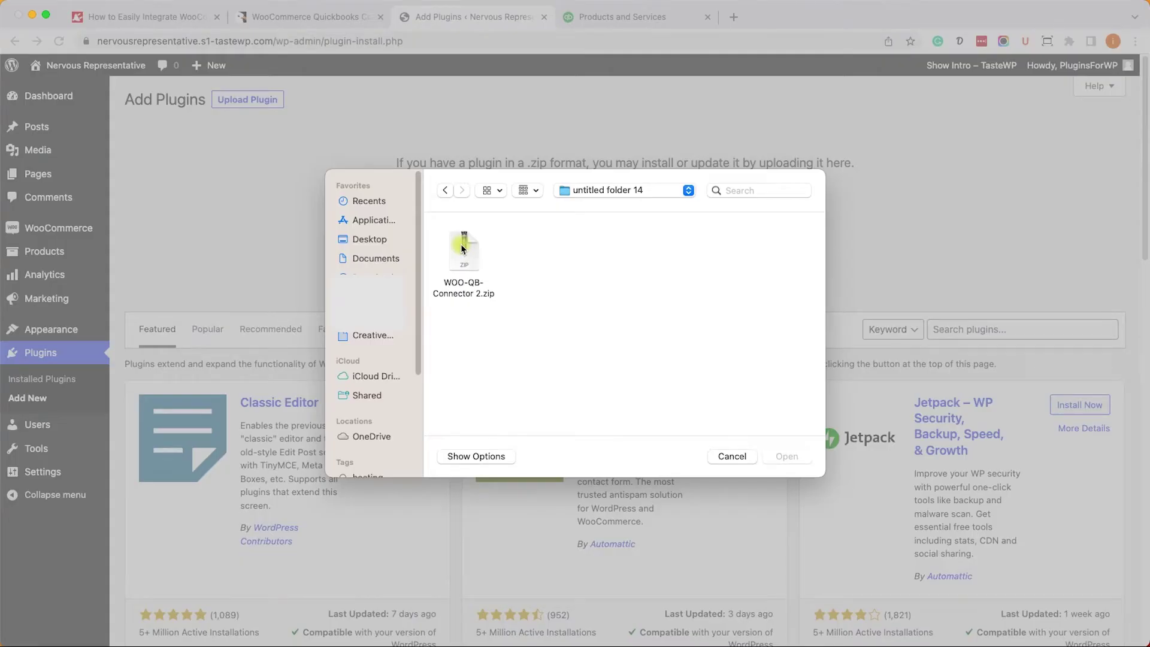
double_click(463, 248)
left_click(726, 226)
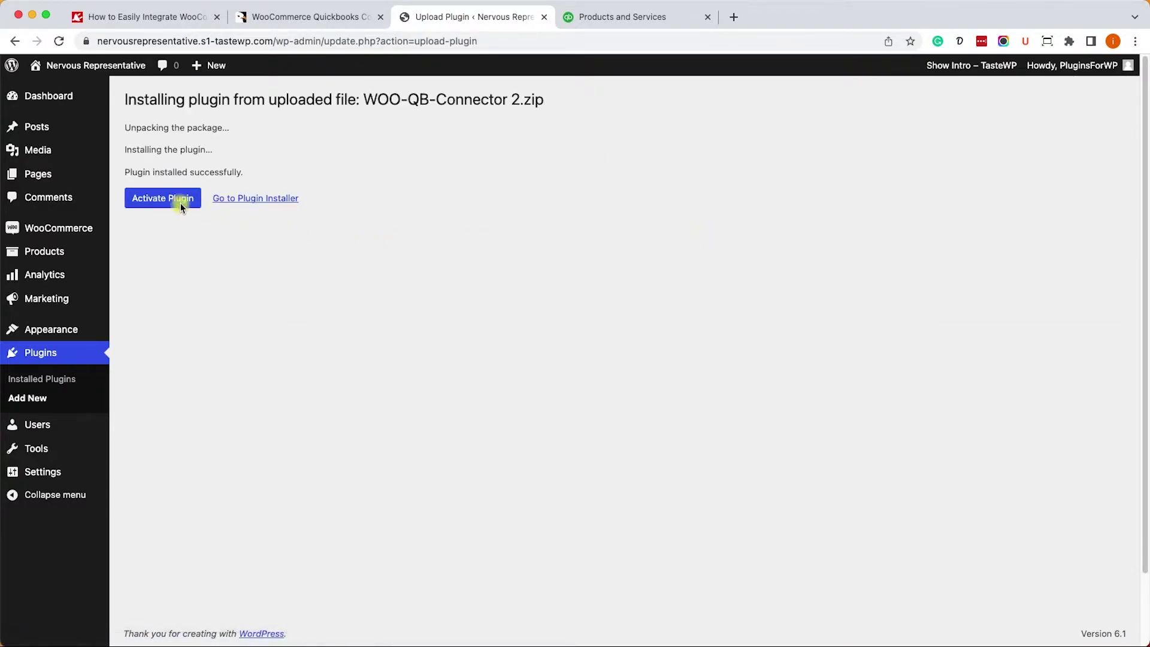
Activate the connector, set its account type to Production, and begin connecting to QuickBooks.
left_click(162, 202)
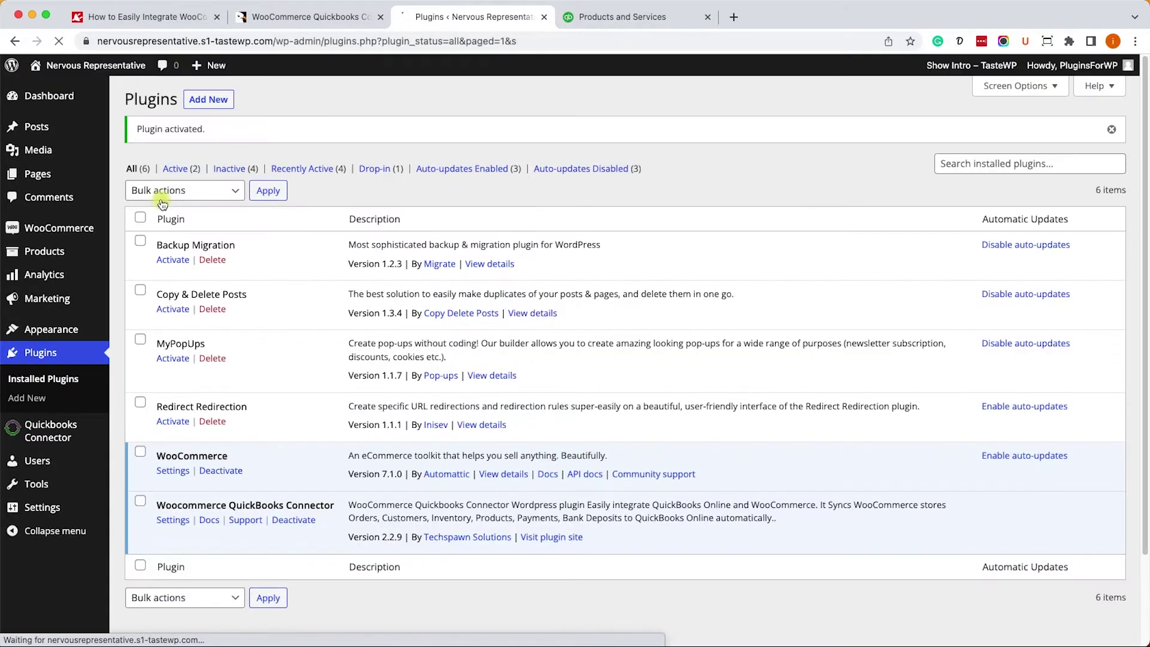
mouse_move(78, 430)
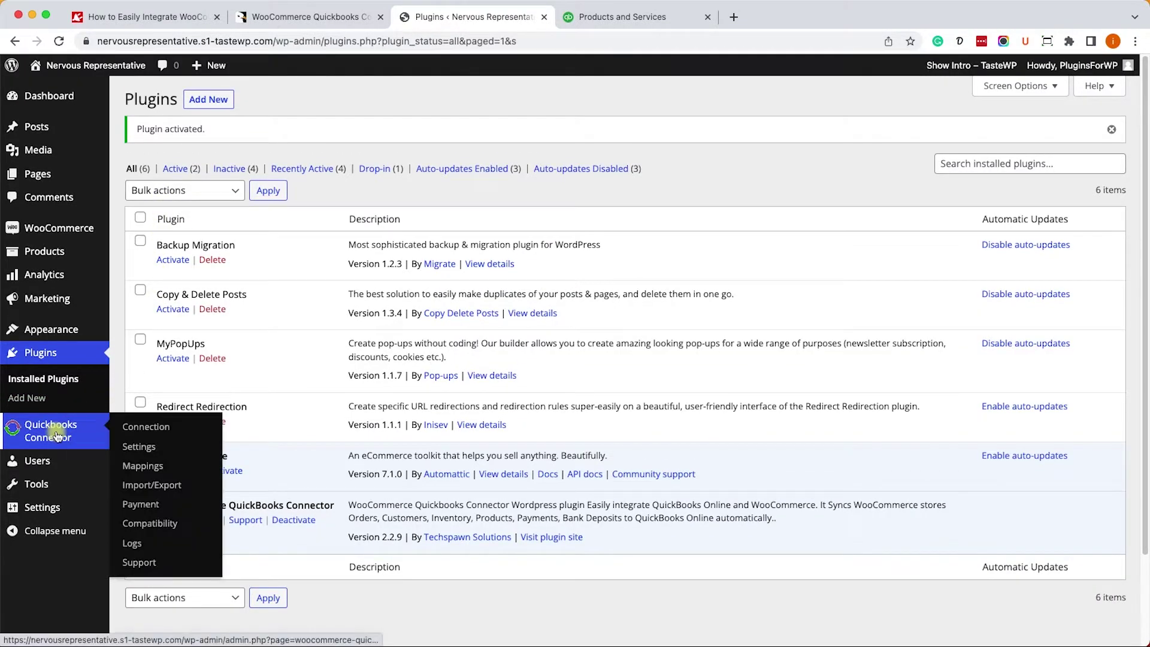
left_click(154, 432)
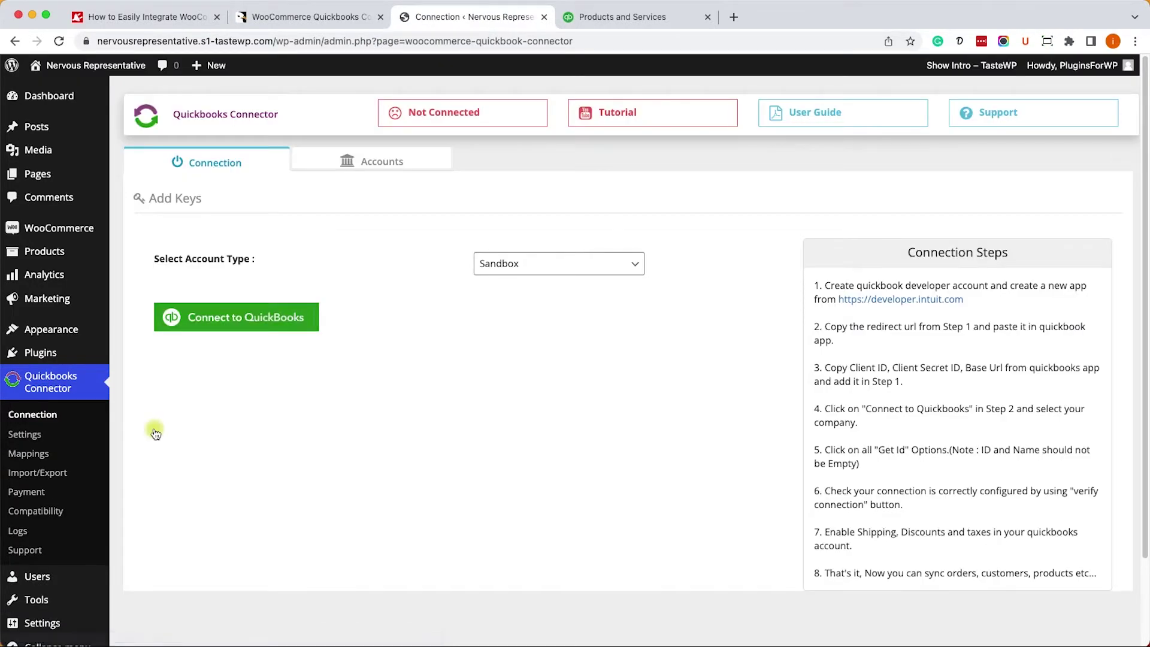
left_click(530, 268)
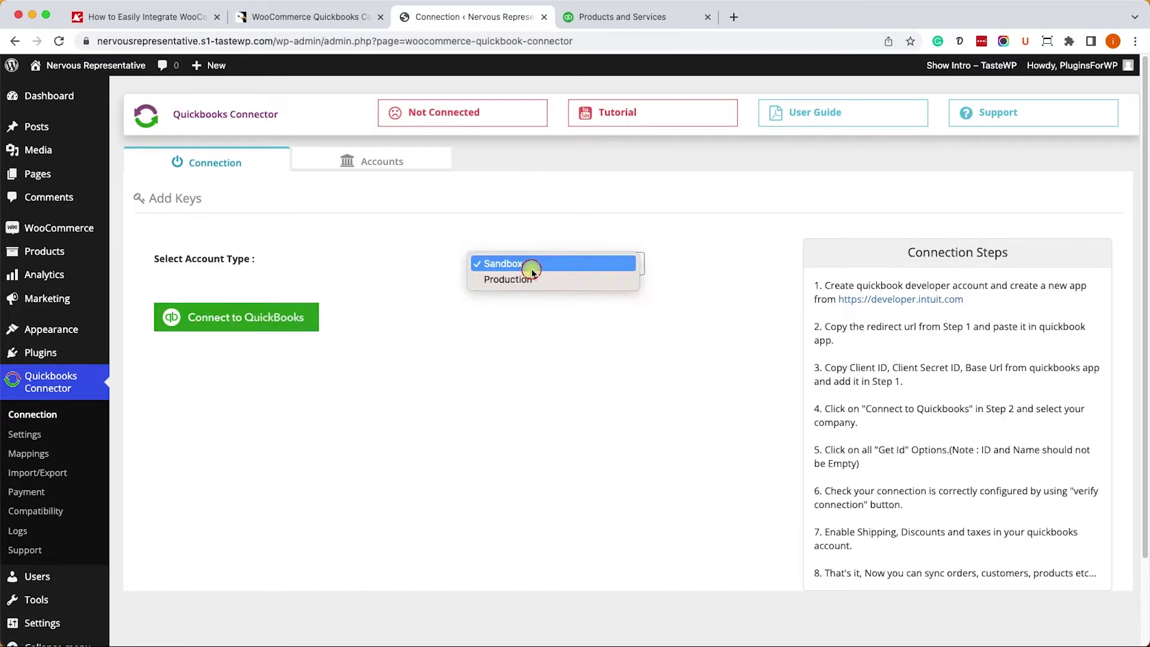
left_click(531, 286)
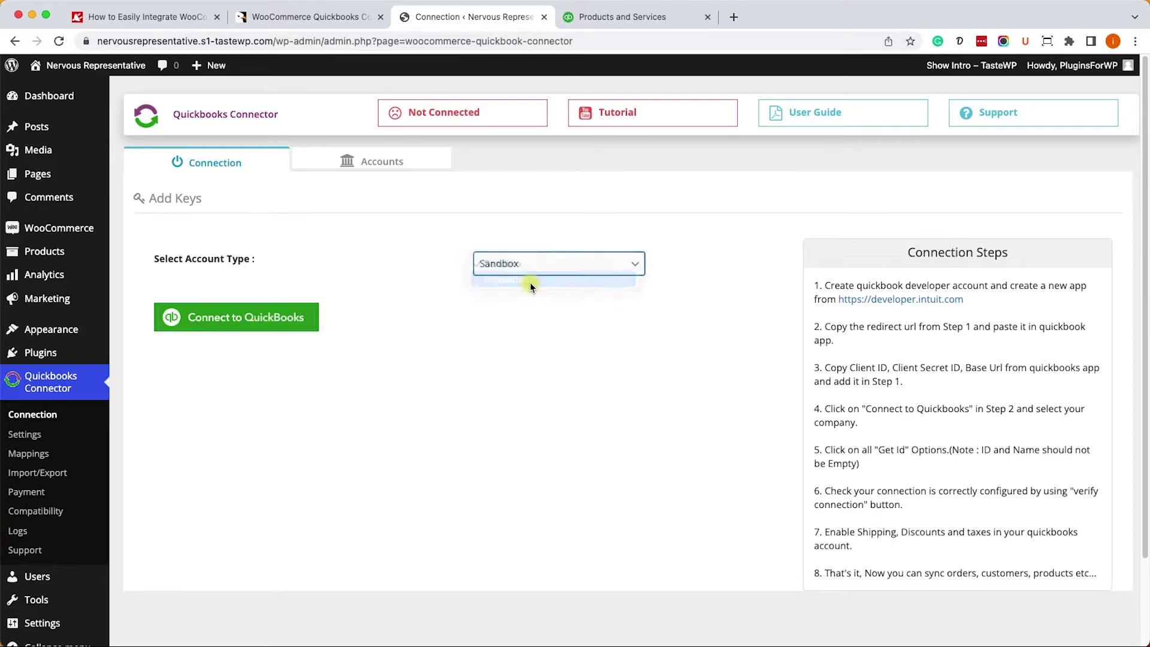
left_click(240, 320)
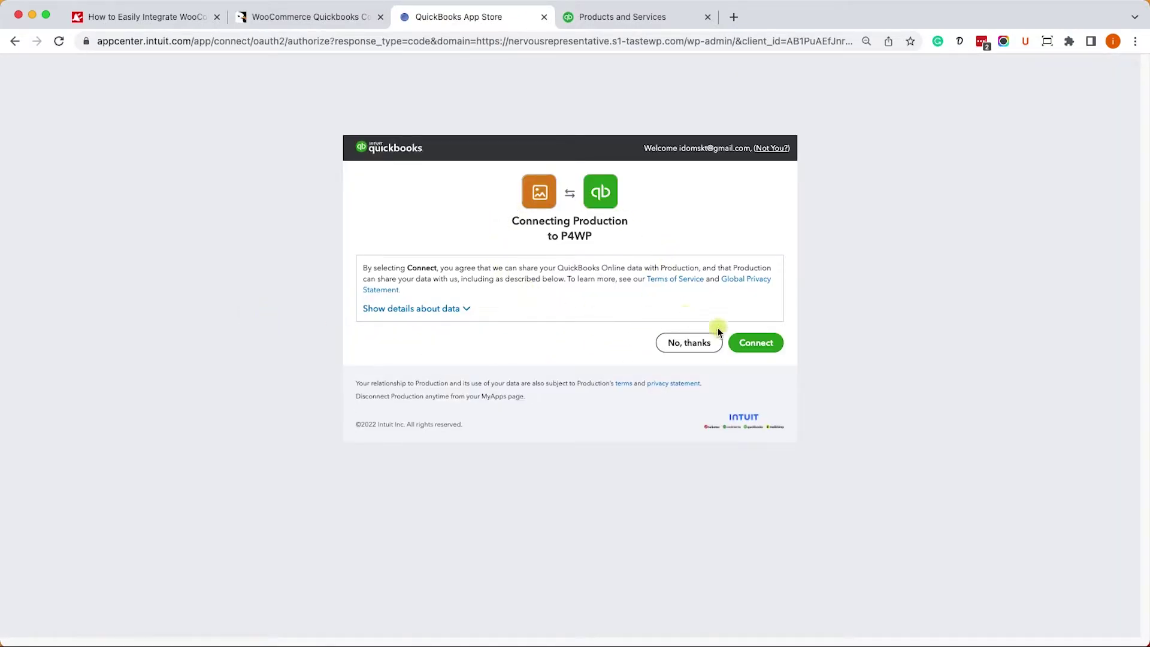
Approve the Production app's access to the P4WP QuickBooks company.
left_click(760, 345)
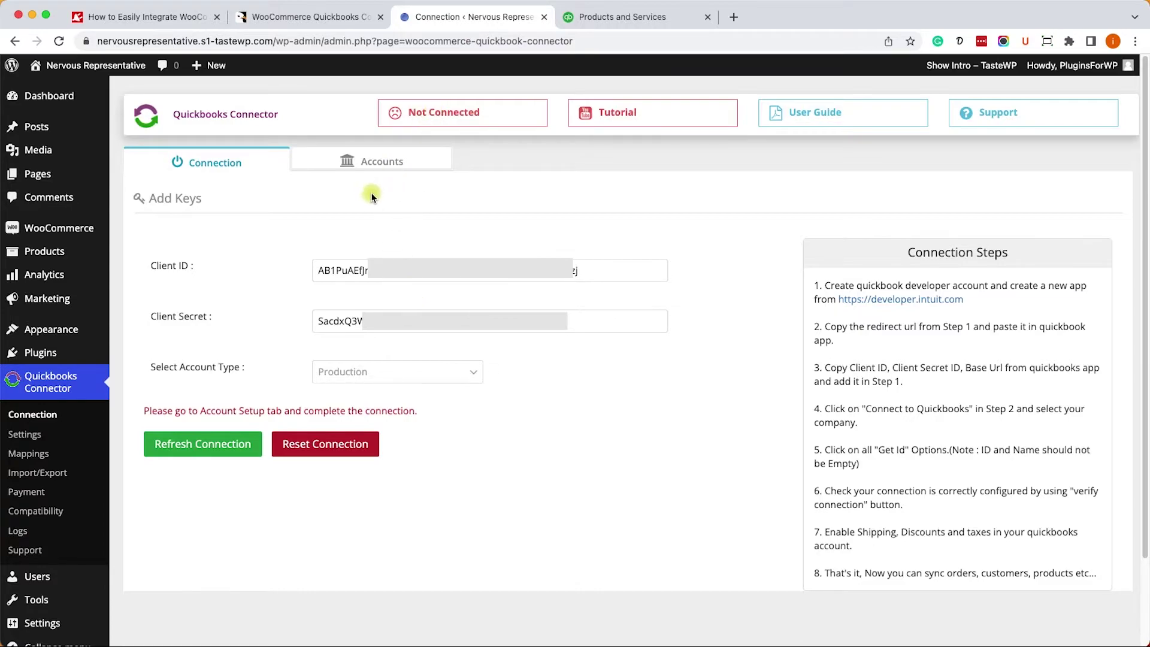
Run Get Accounts / Ids twice on the Accounts tab to map account references.
left_click(379, 164)
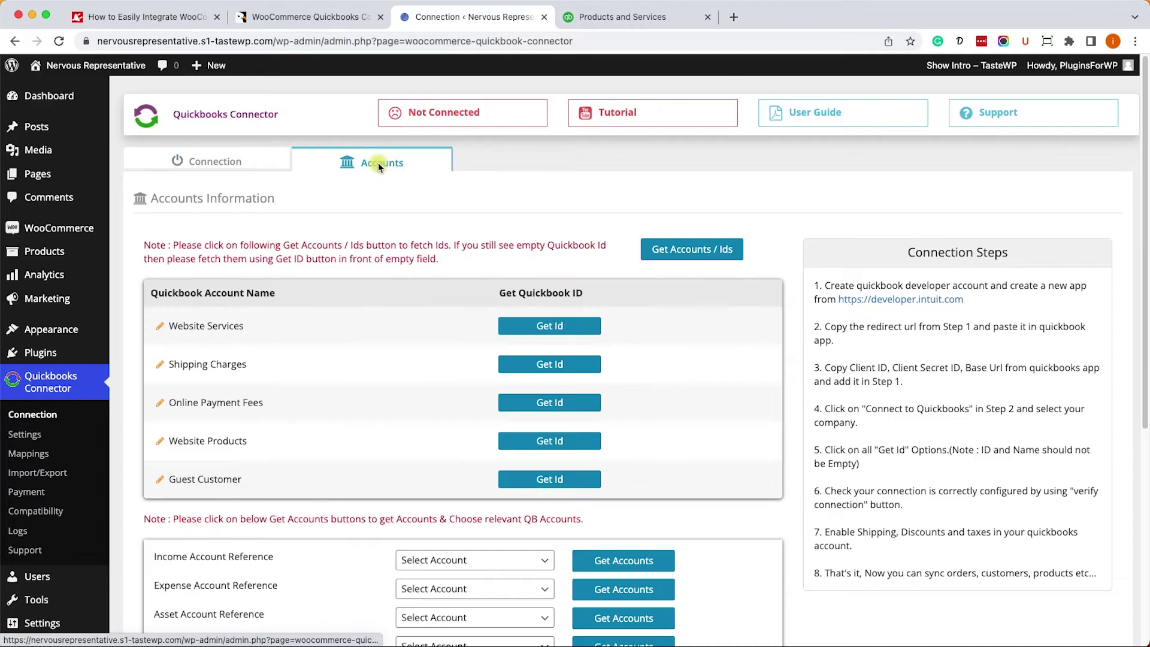
left_click(681, 255)
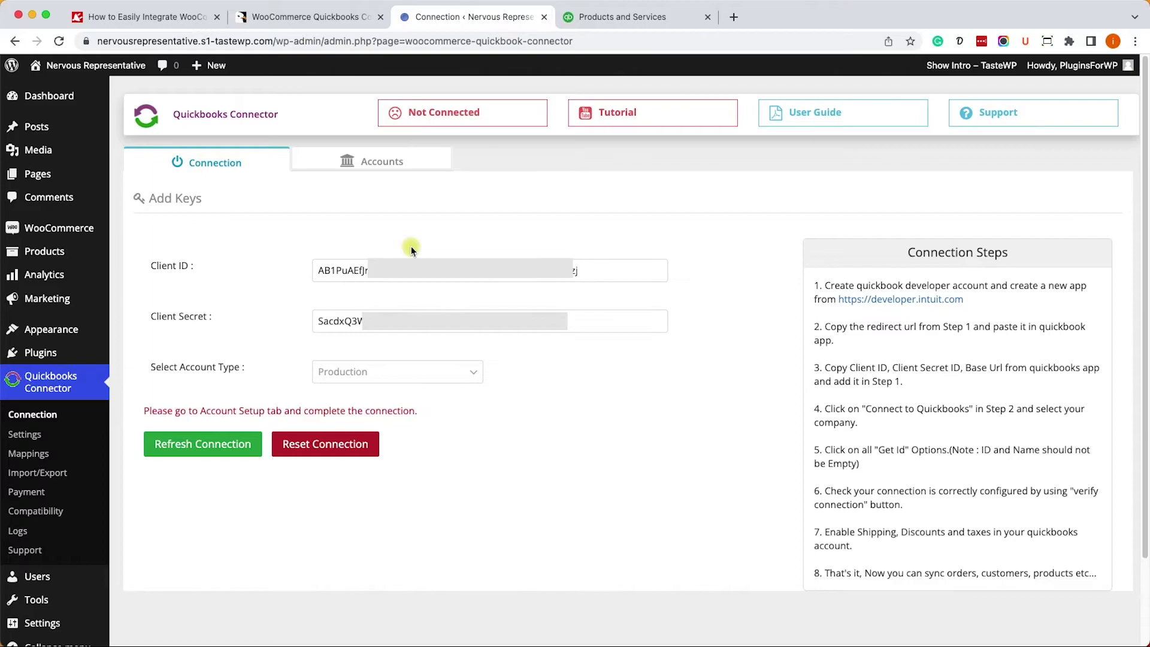
left_click(375, 163)
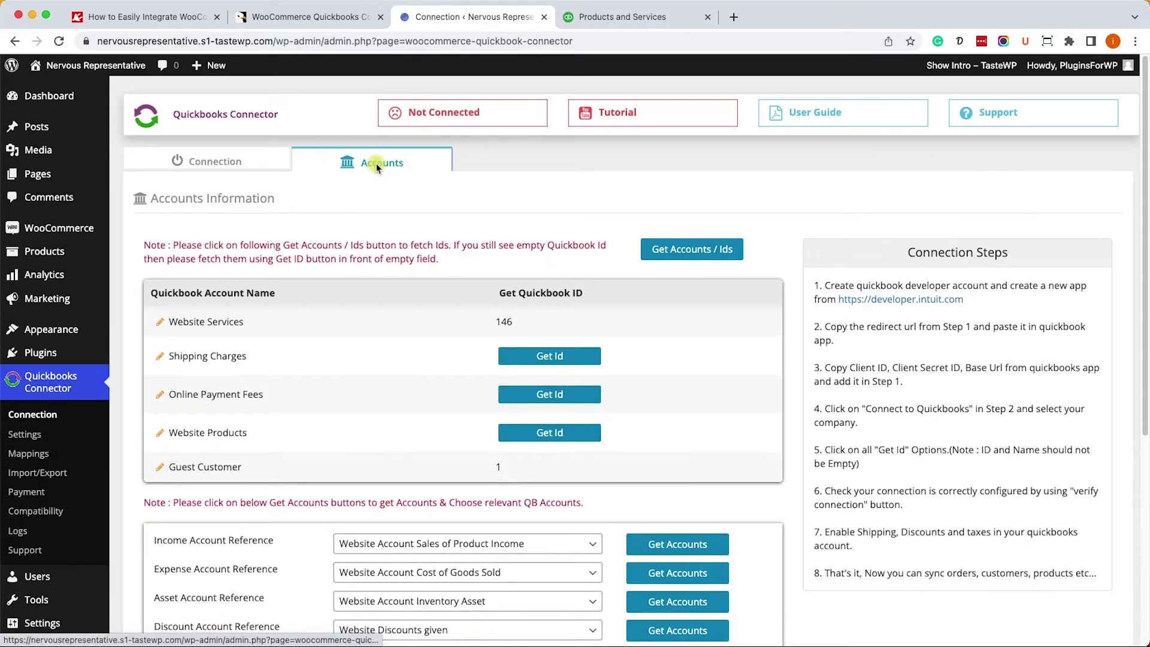
left_click(674, 255)
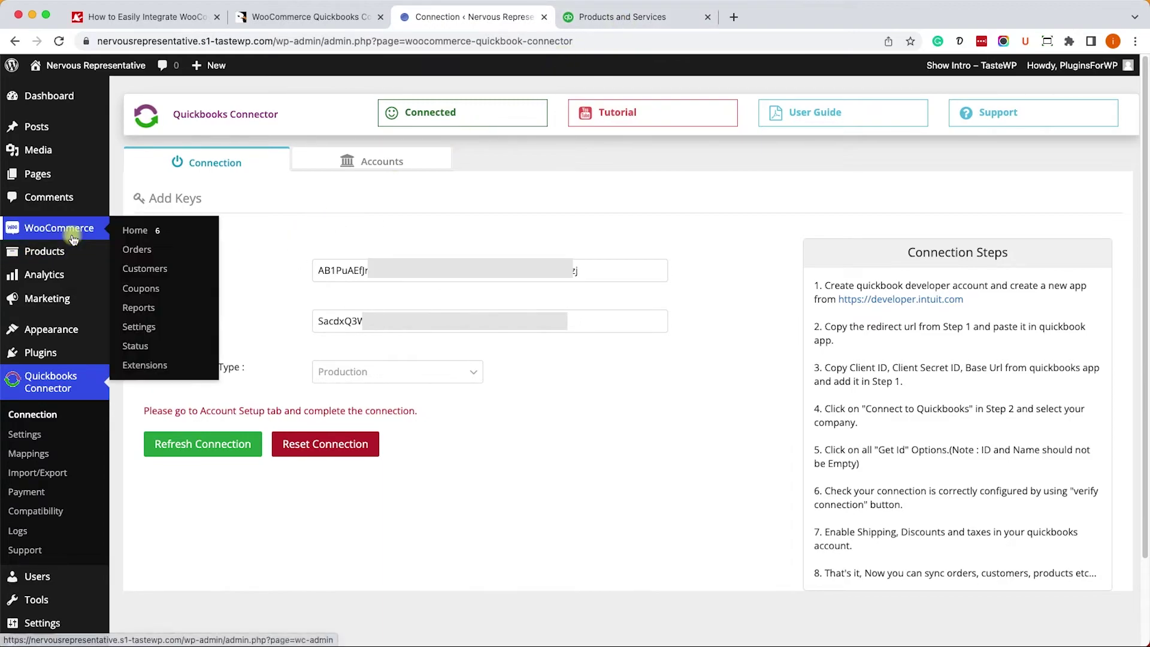
Bulk-export all products with Export to Quickbook, then reload to see QBO IDs from 56 upward.
mouse_move(98, 250)
left_click(154, 256)
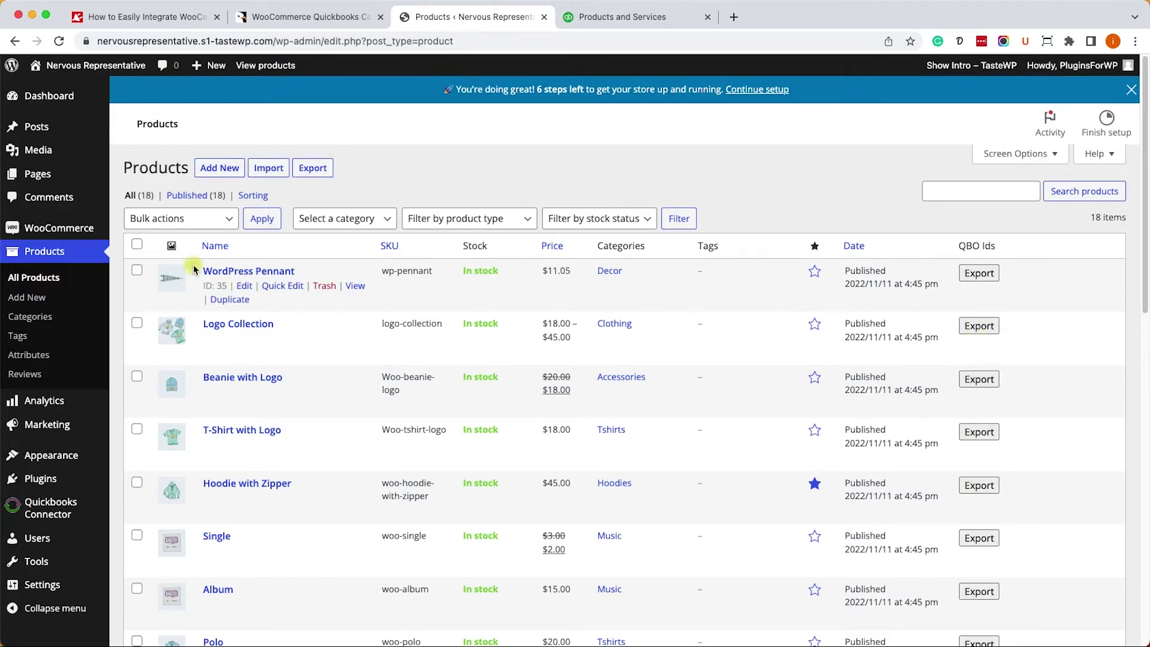
left_click(137, 244)
left_click(163, 225)
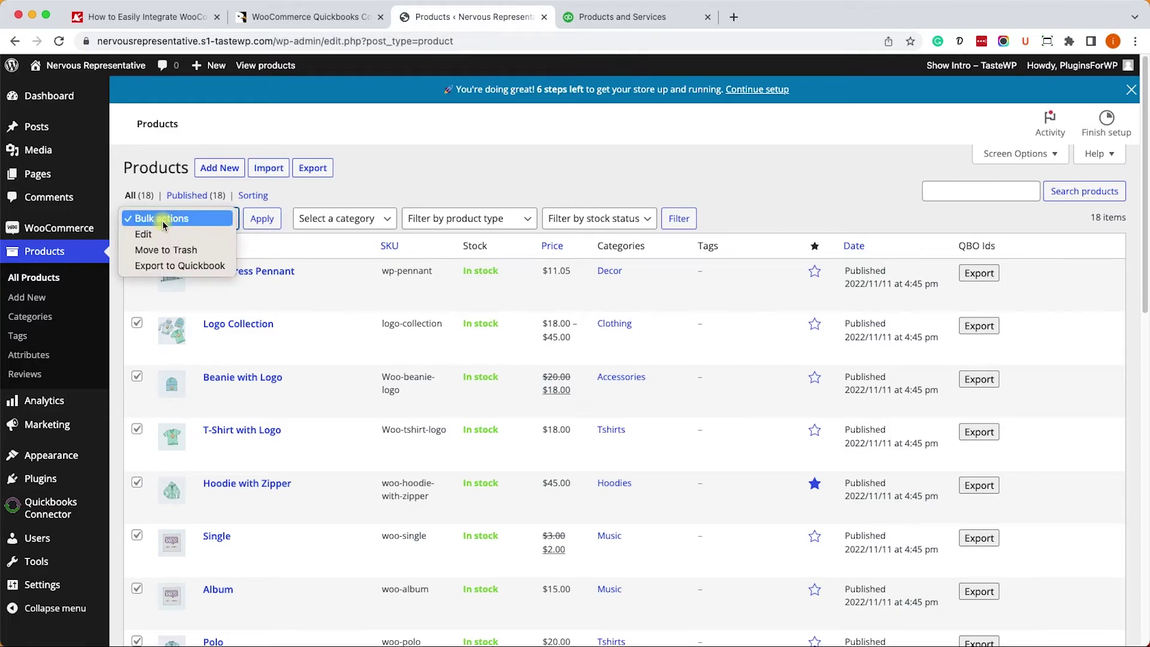
left_click(172, 267)
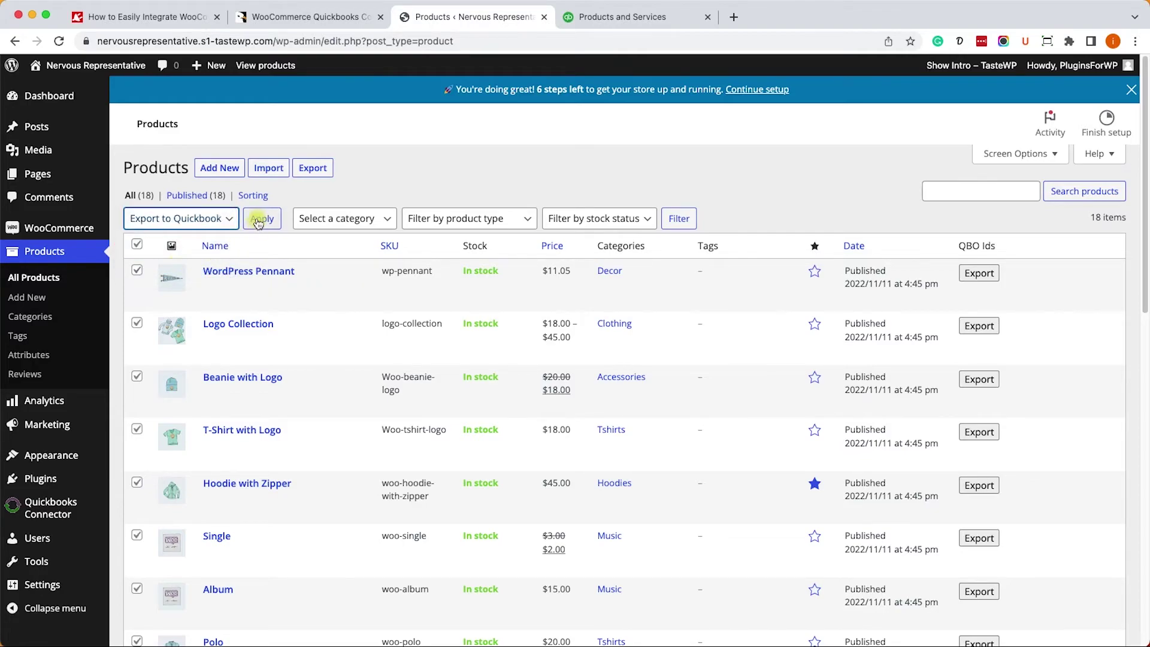
left_click(259, 220)
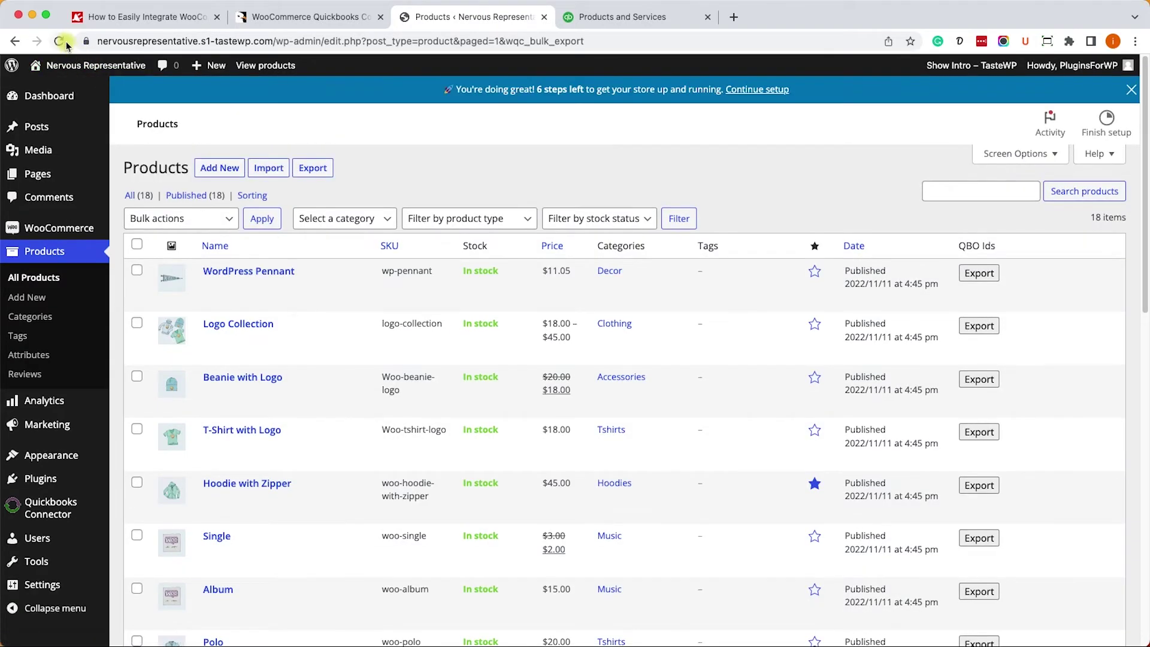
left_click(64, 42)
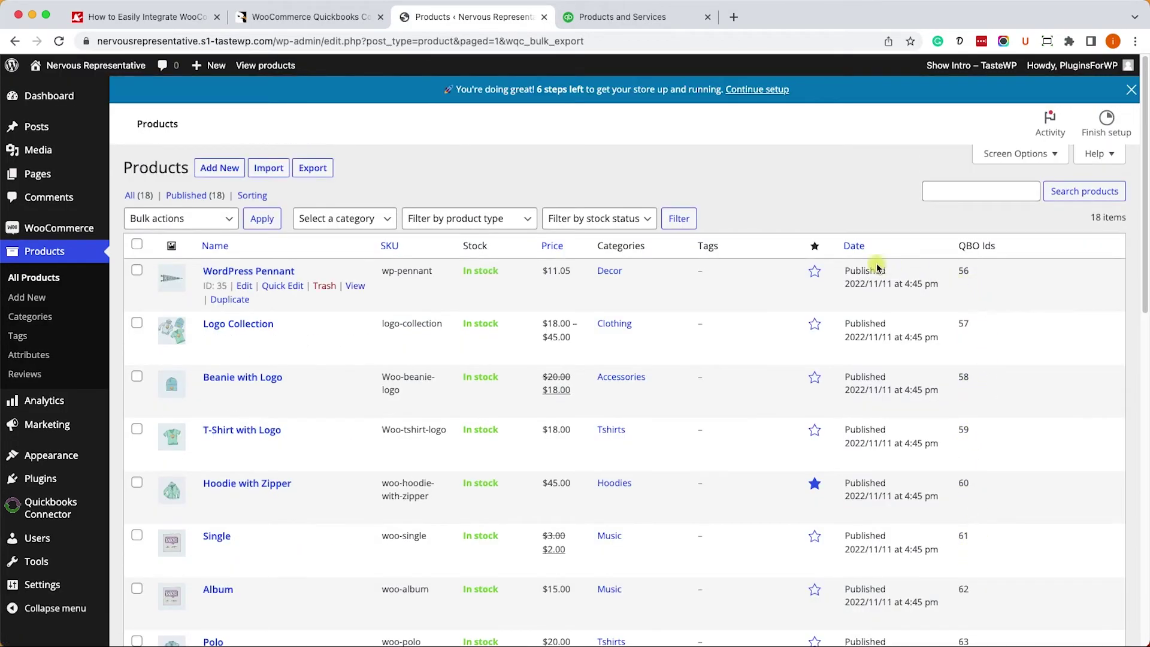
Reload QuickBooks' Products and Services list, which still shows only Hours and Services.
left_click(599, 17)
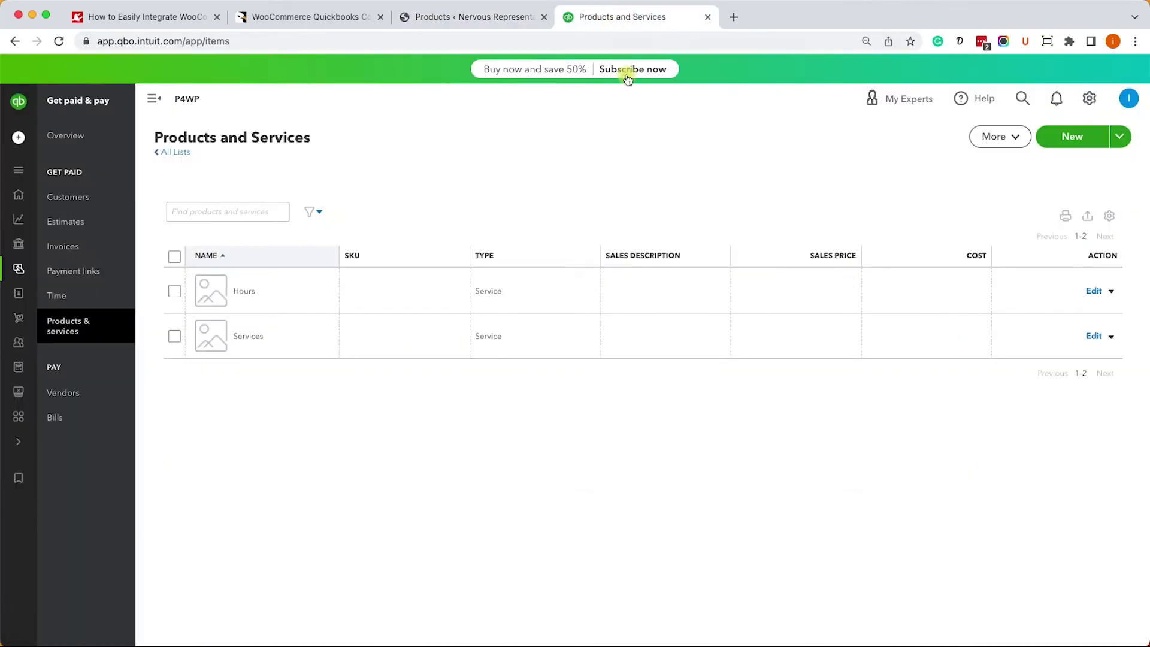
left_click(57, 41)
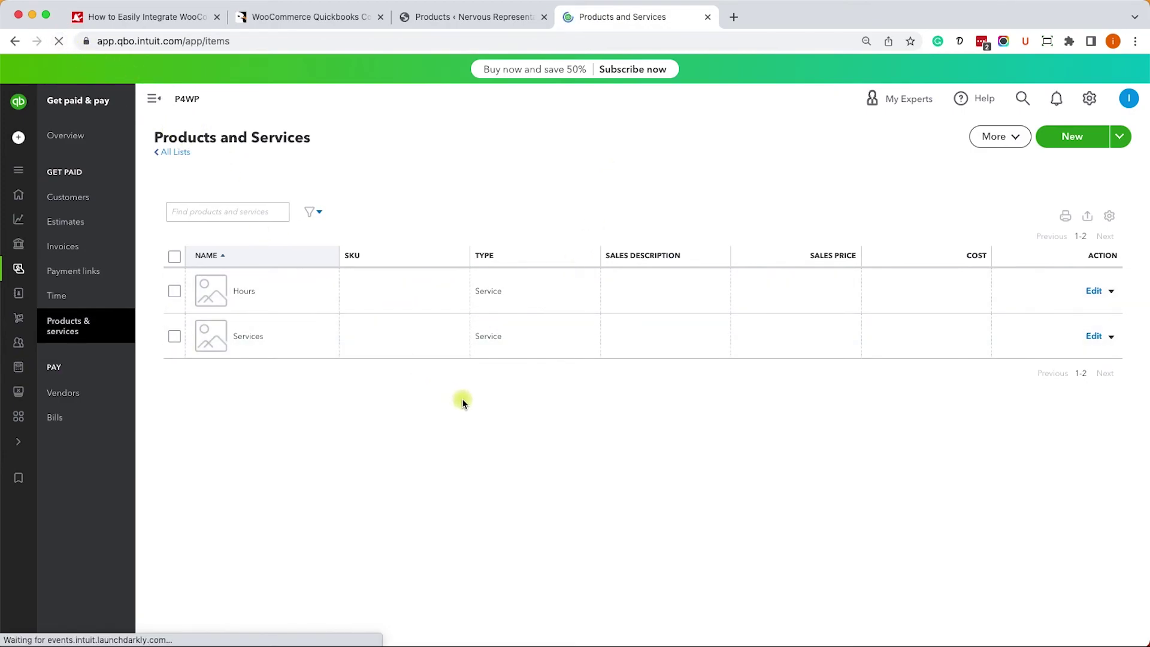